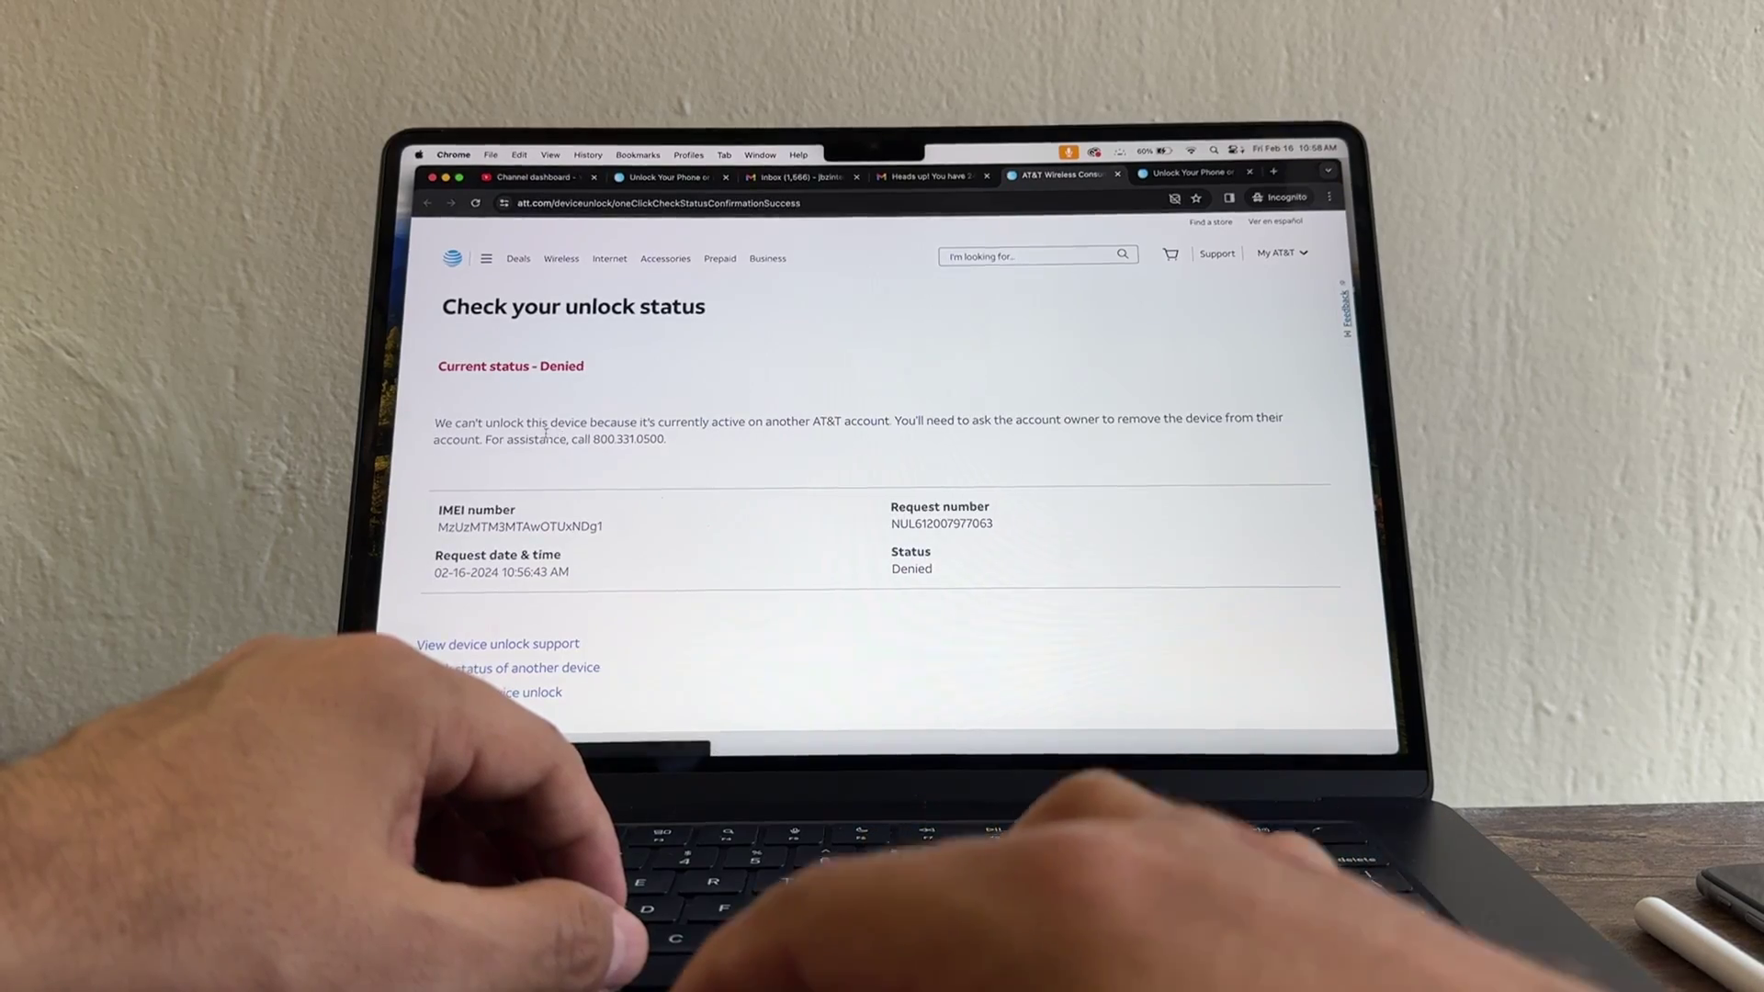
key("super+plus")
key("super+plus")
key("super+plus")
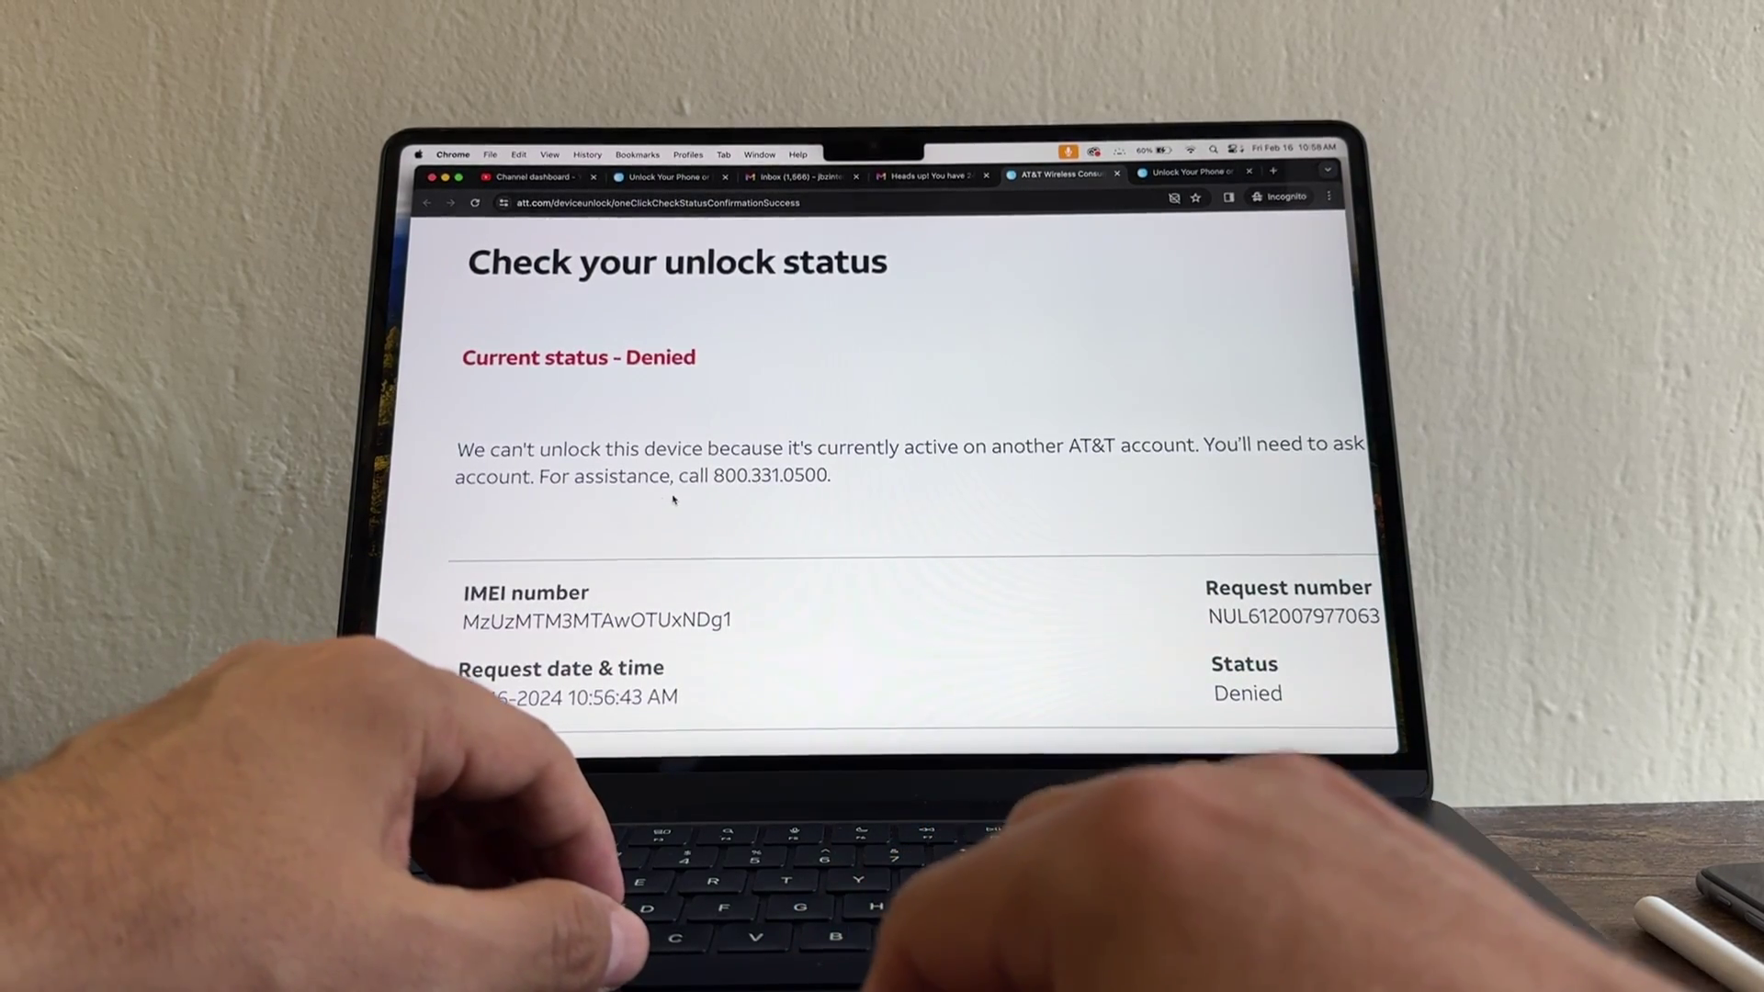
scroll(744, 506, "right", 2)
scroll(746, 505, "right", 5)
scroll(745, 505, "right", 1)
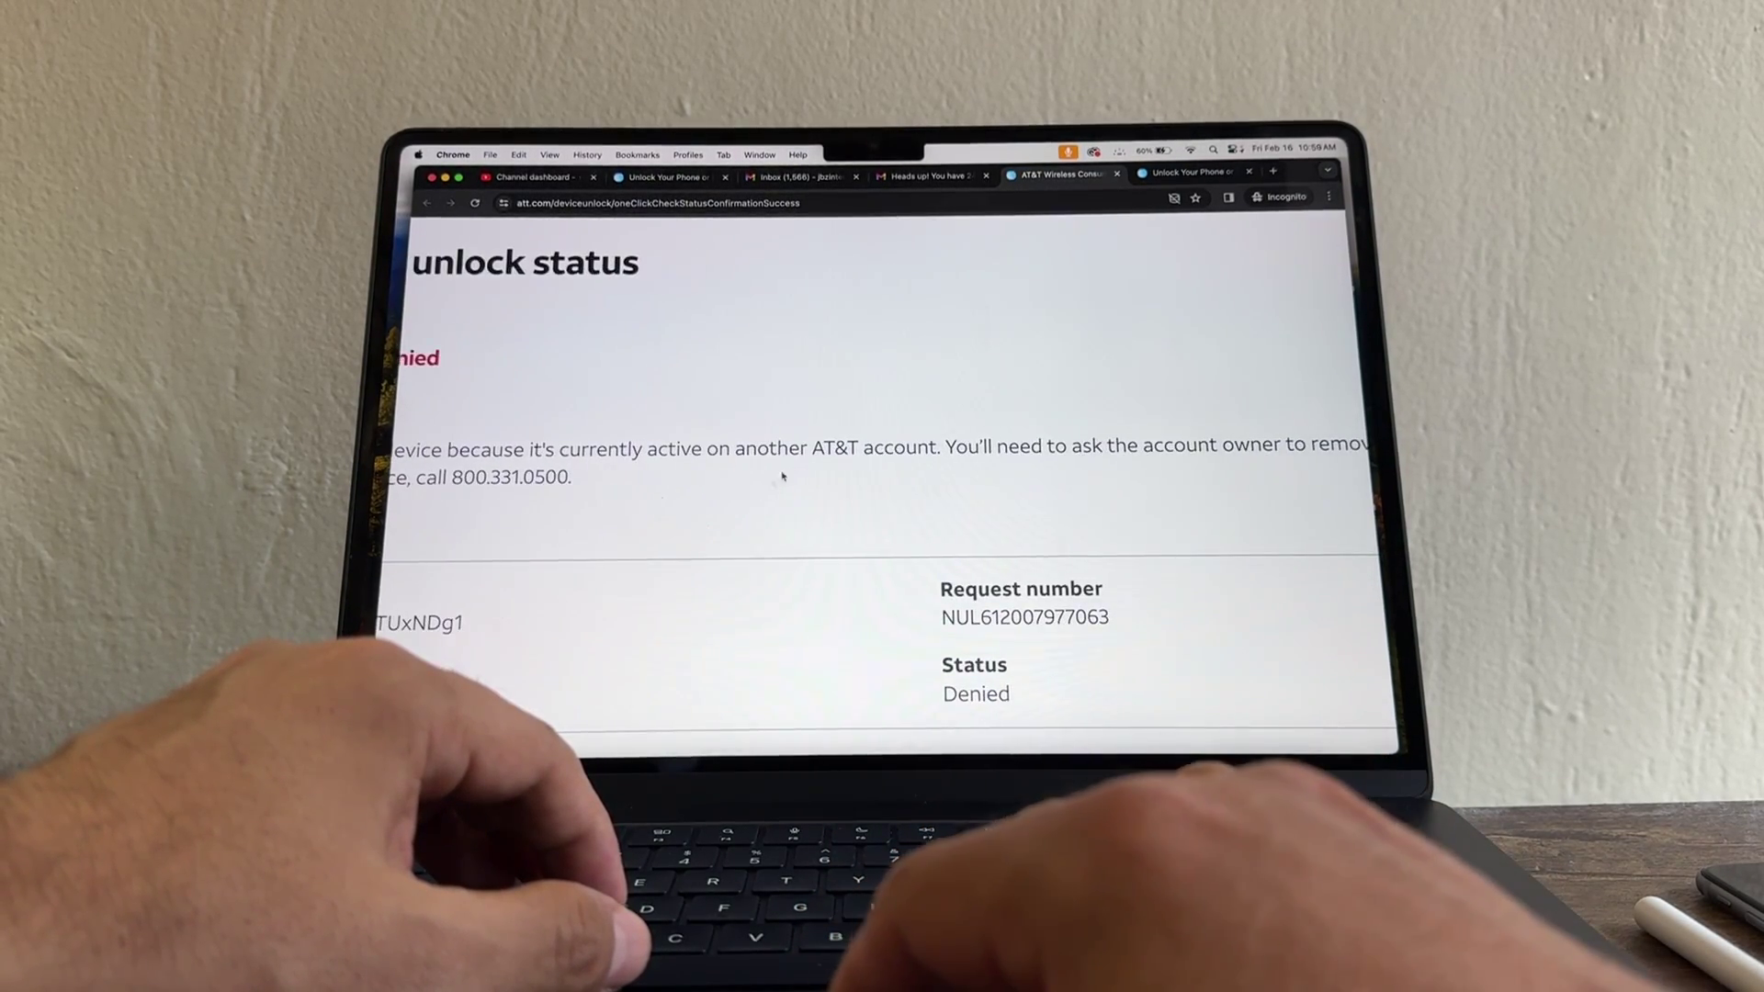